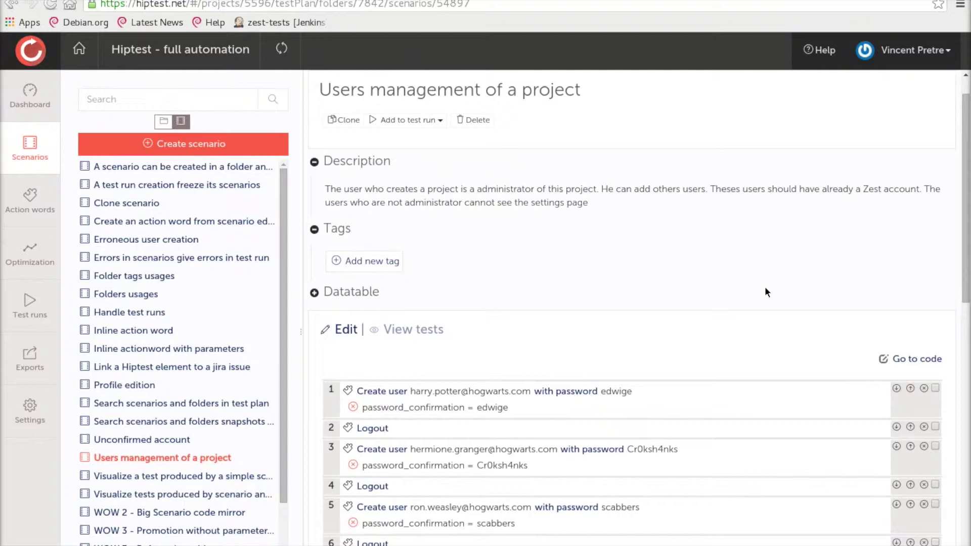
scroll(765, 293, down, 1)
scroll(764, 292, down, 1)
scroll(765, 292, down, 1)
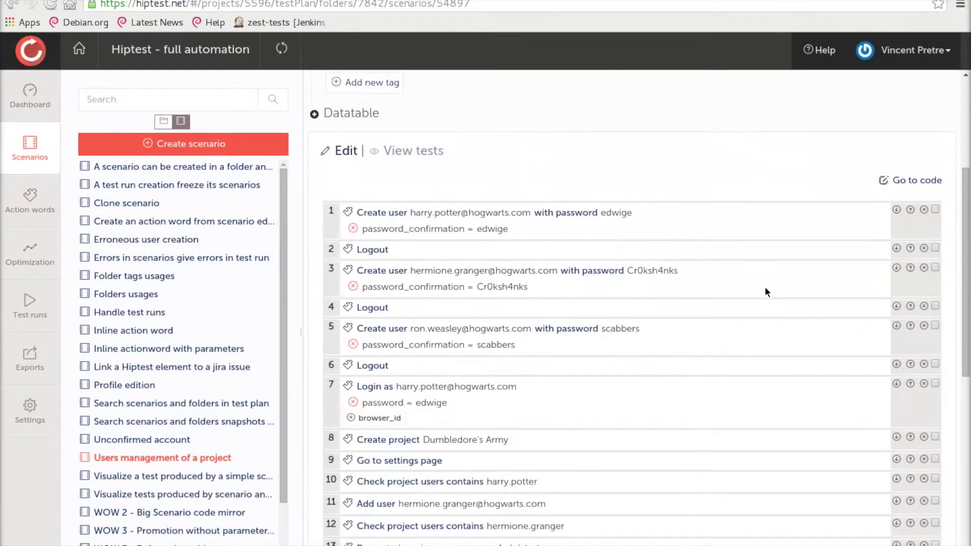
scroll(765, 293, down, 1)
scroll(764, 291, down, 1)
scroll(765, 292, down, 1)
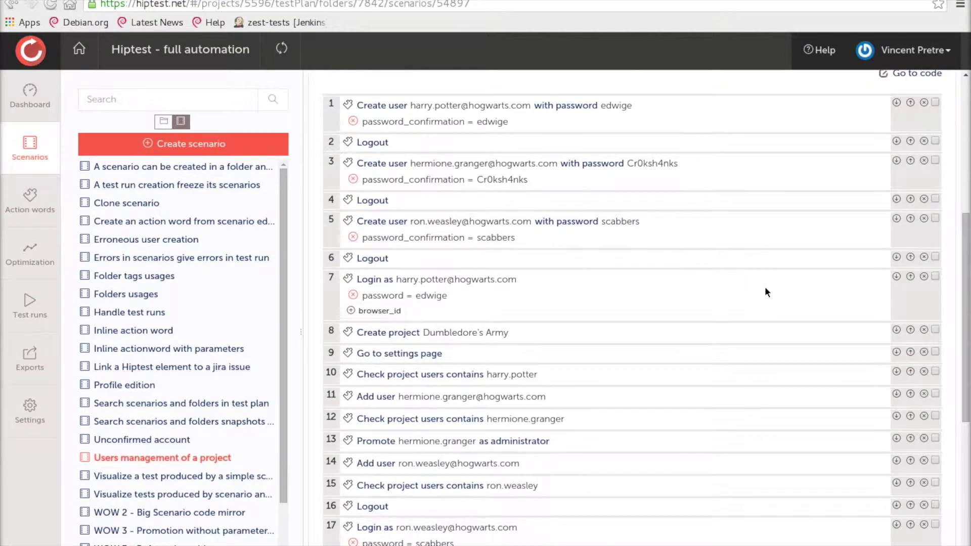
scroll(765, 293, down, 1)
scroll(765, 292, down, 1)
scroll(765, 291, down, 1)
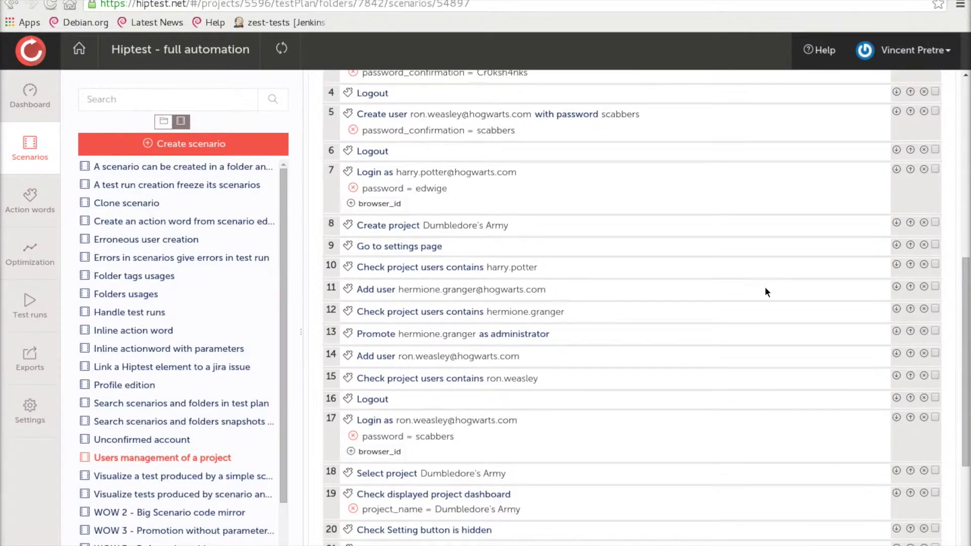
scroll(765, 292, down, 1)
scroll(765, 293, down, 1)
scroll(764, 292, down, 2)
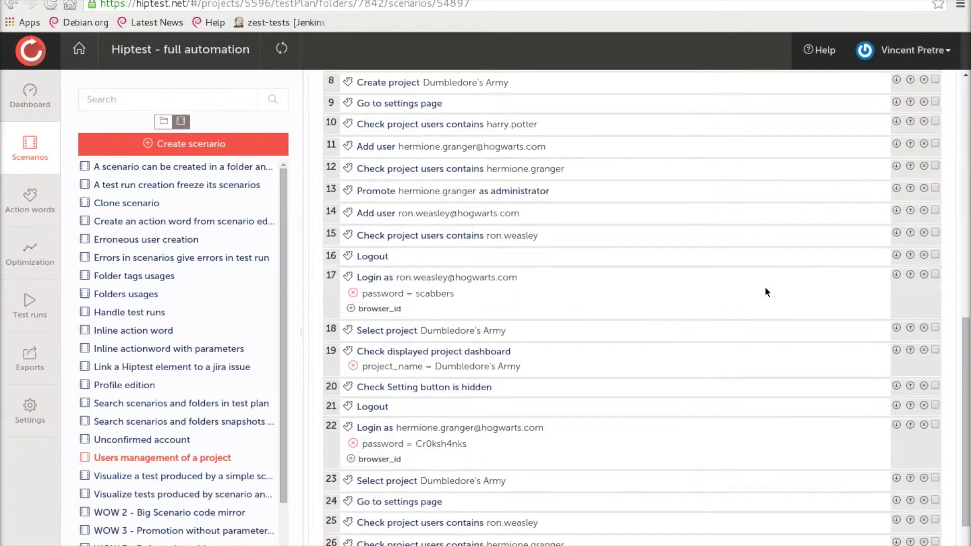